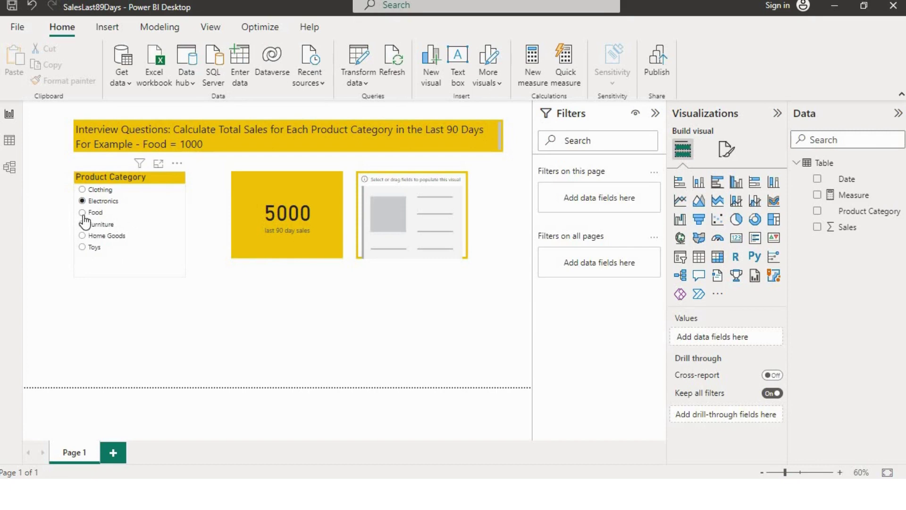
Check the reference card for Food, Furniture and Electronics, then view the sales table's data.
{"action": "left_click", "coordinate": [83, 213]}
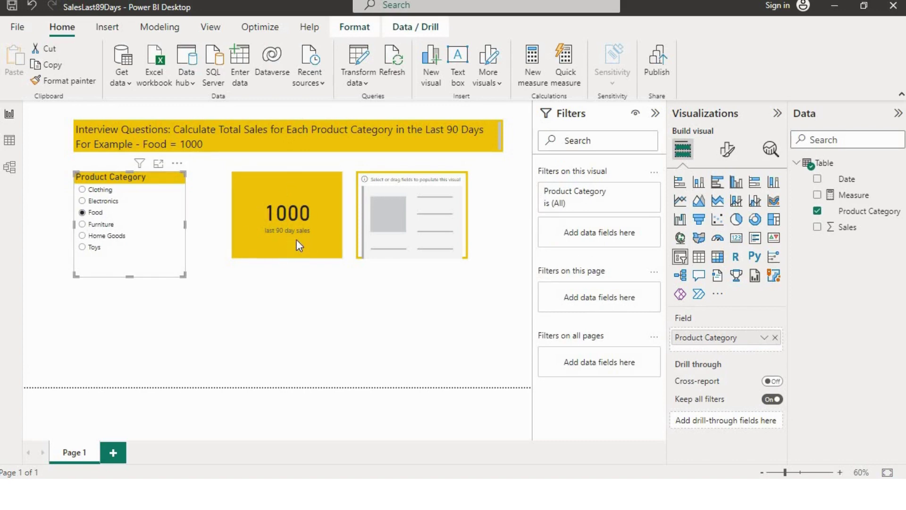
{"action": "left_click", "coordinate": [82, 225]}
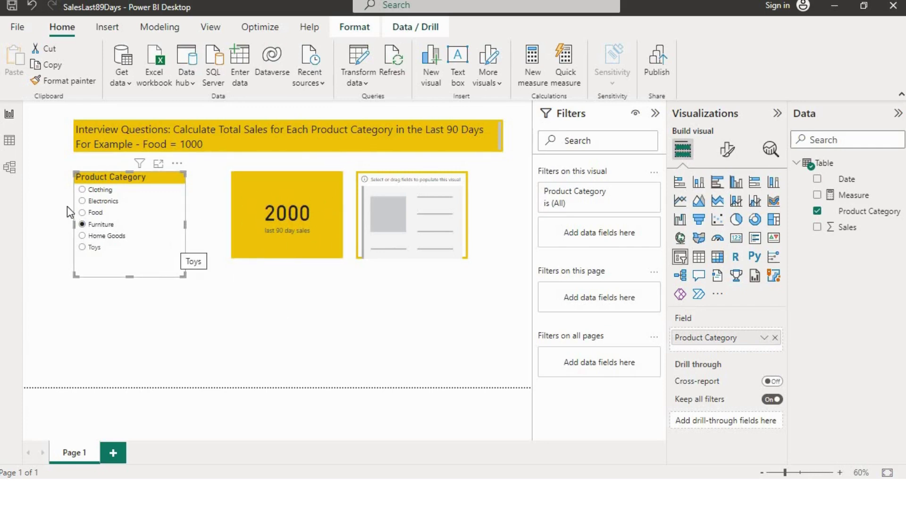
{"action": "left_click", "coordinate": [82, 213]}
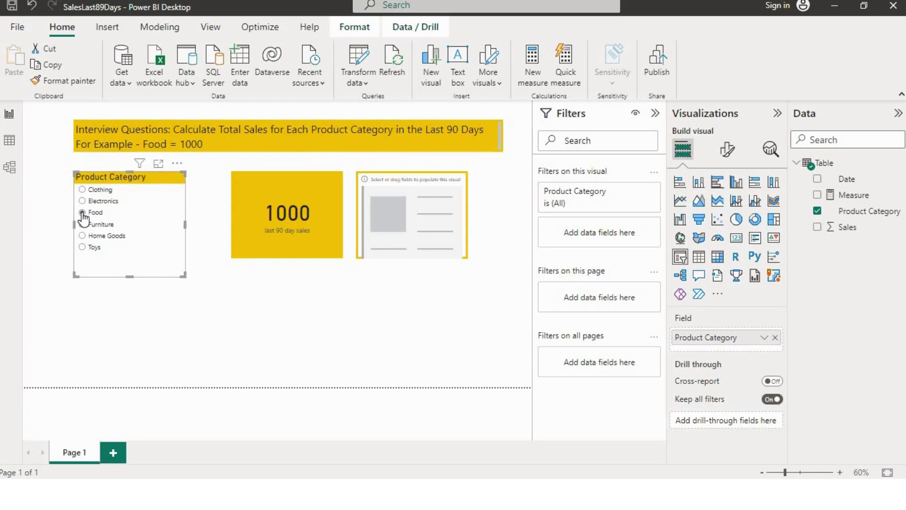
{"action": "left_click", "coordinate": [82, 201]}
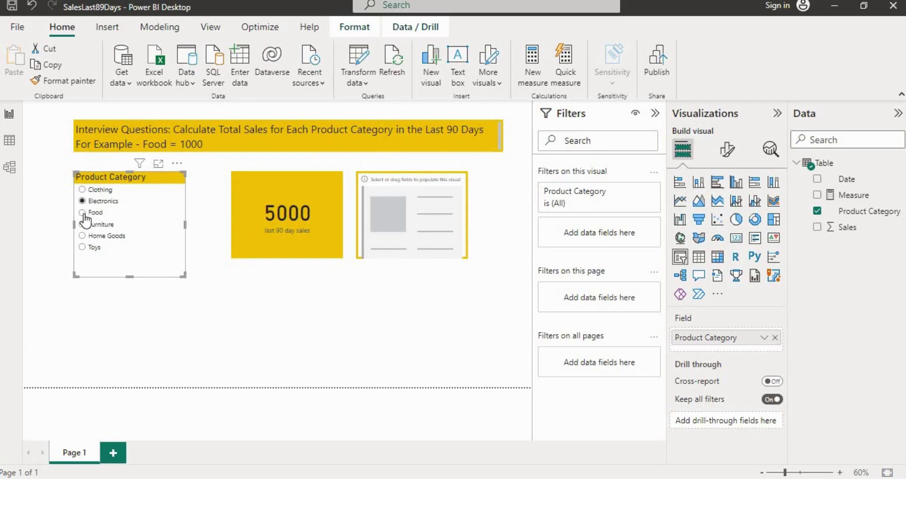
{"action": "left_click", "coordinate": [85, 215]}
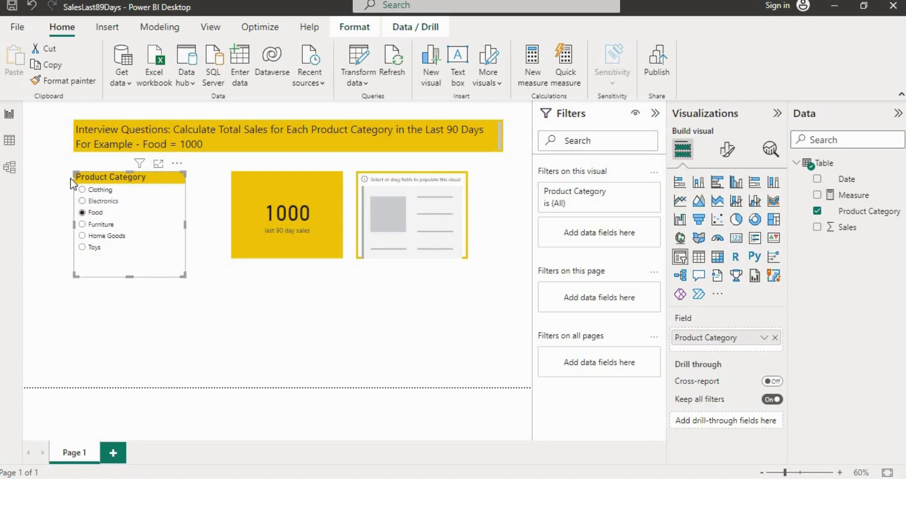
{"action": "left_click", "coordinate": [9, 141]}
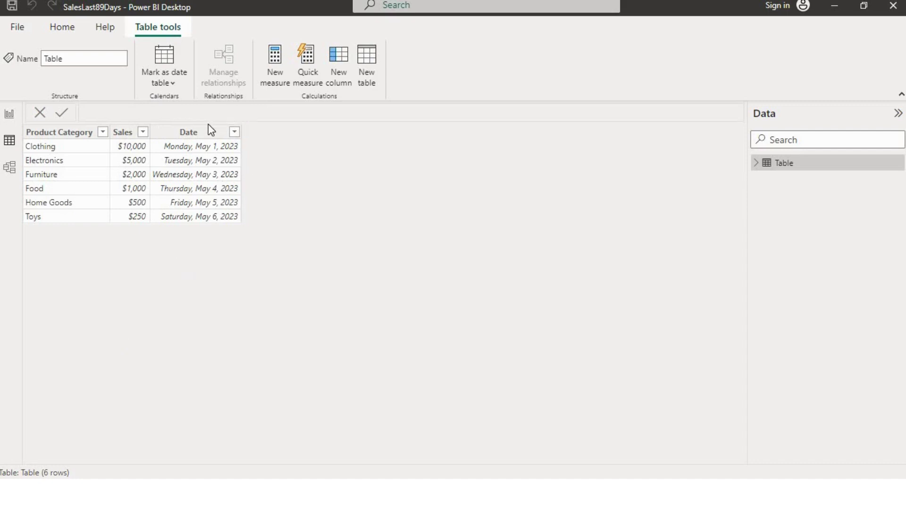
Switch back to Report view showing the Food slicer and the 1000 reference card.
{"action": "left_click", "coordinate": [9, 115]}
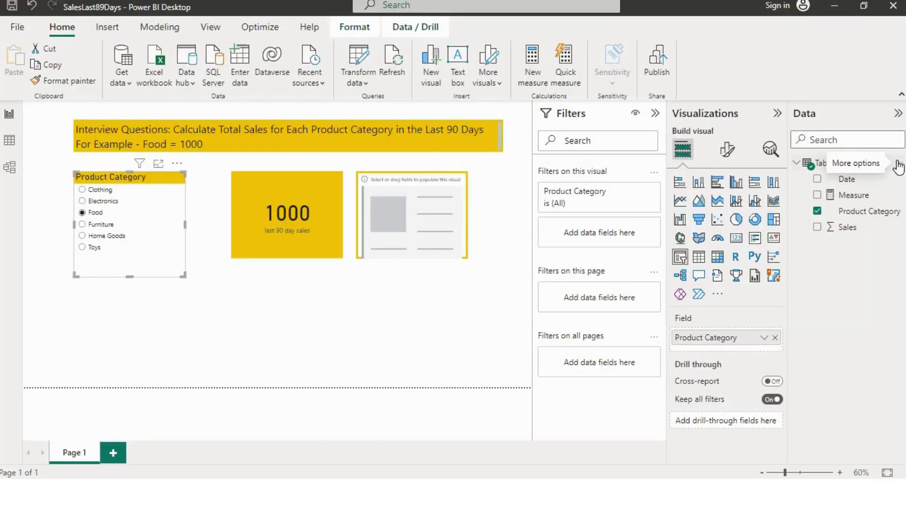
Add a new measure to the Table from its More options menu in the Data pane.
{"action": "left_click", "coordinate": [897, 163]}
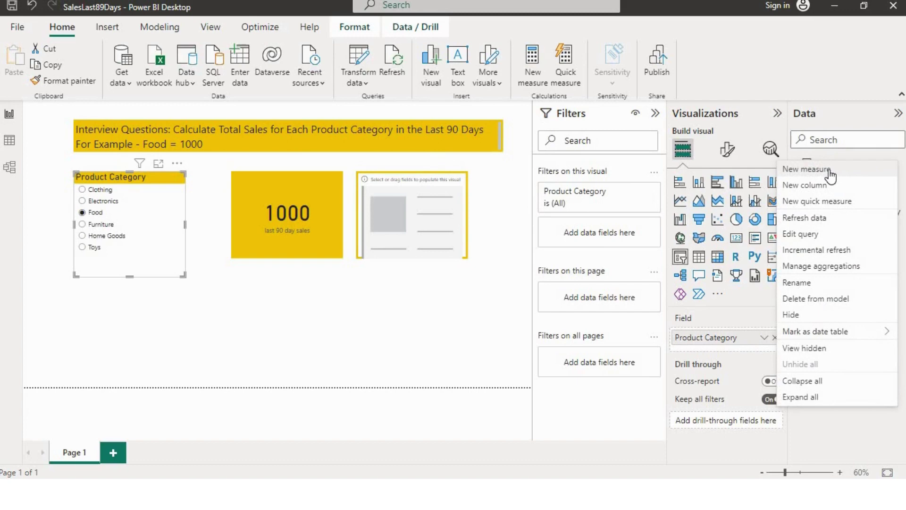
{"action": "left_click", "coordinate": [830, 172]}
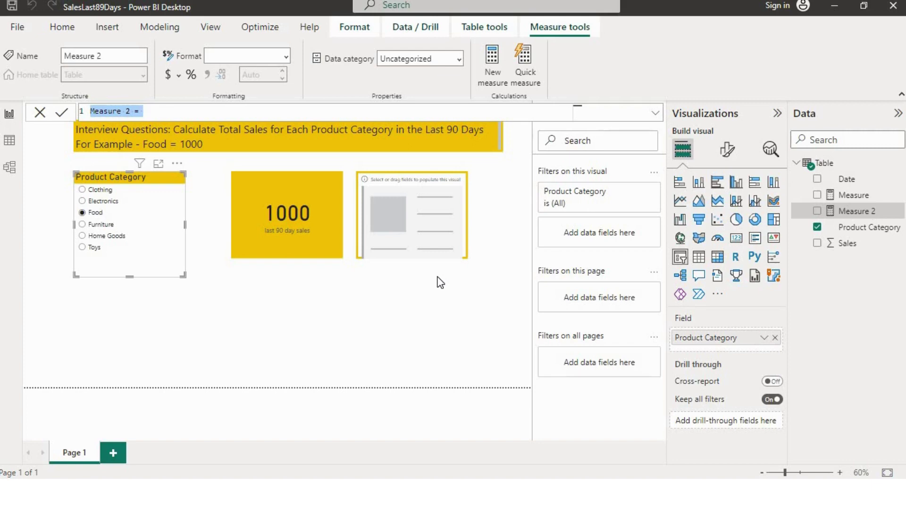
Write 'last90dayssales =' and a second line 'Var selectedCategory = SELECTEDVALUE('.
{"action": "type", "text": "las"}
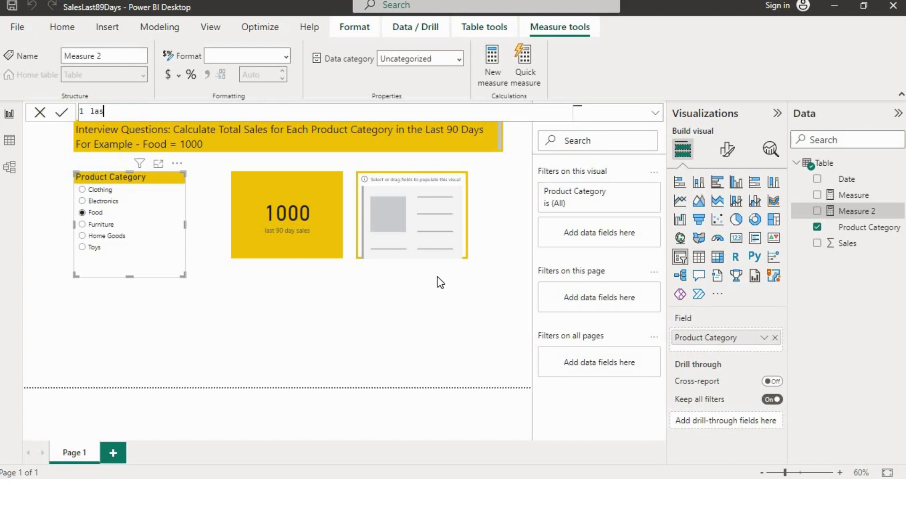
{"action": "type", "text": "t90dayssales ="}
{"action": "key", "text": "shift+Return"}
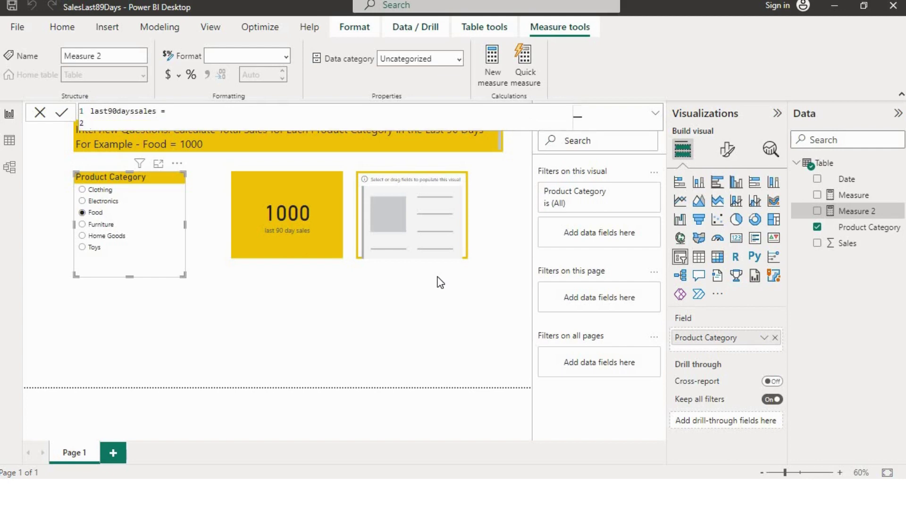
{"action": "type", "text": "Var"}
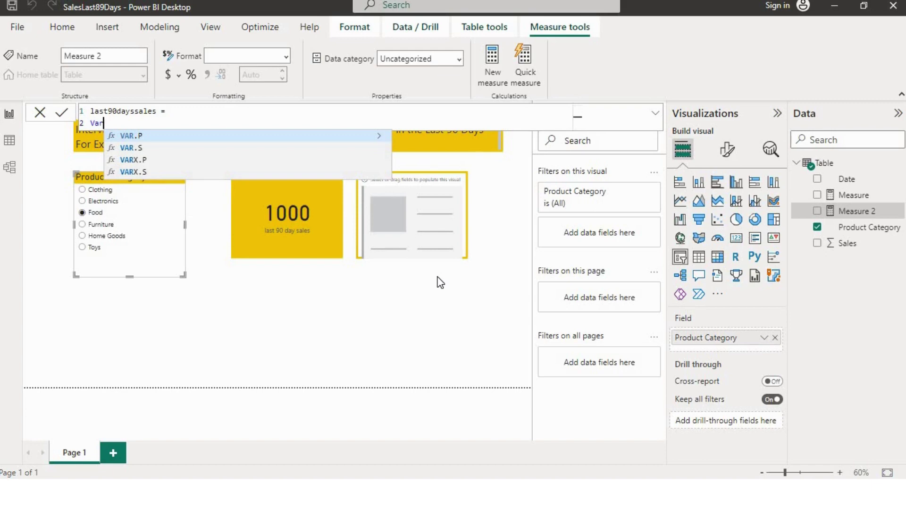
{"action": "type", "text": " s"}
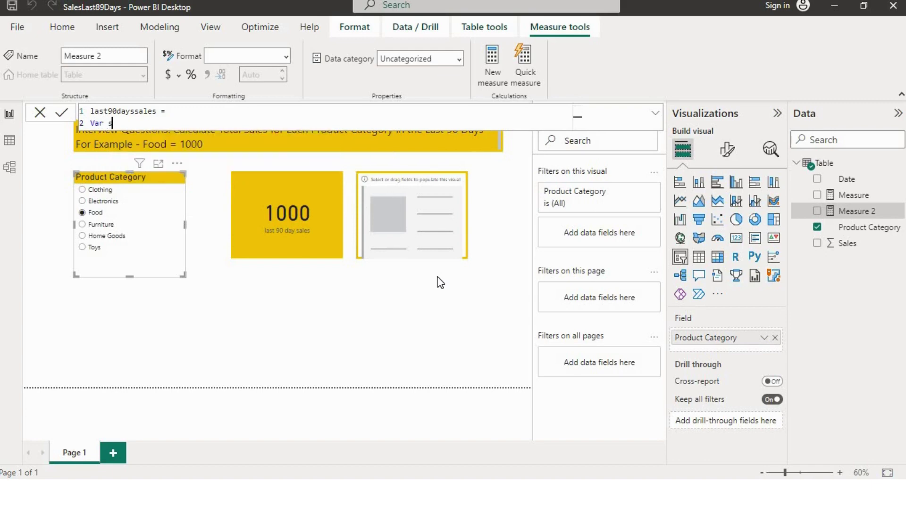
{"action": "type", "text": "electedCategory = sled"}
{"action": "key", "text": "BackSpace"}
{"action": "type", "text": "ected"}
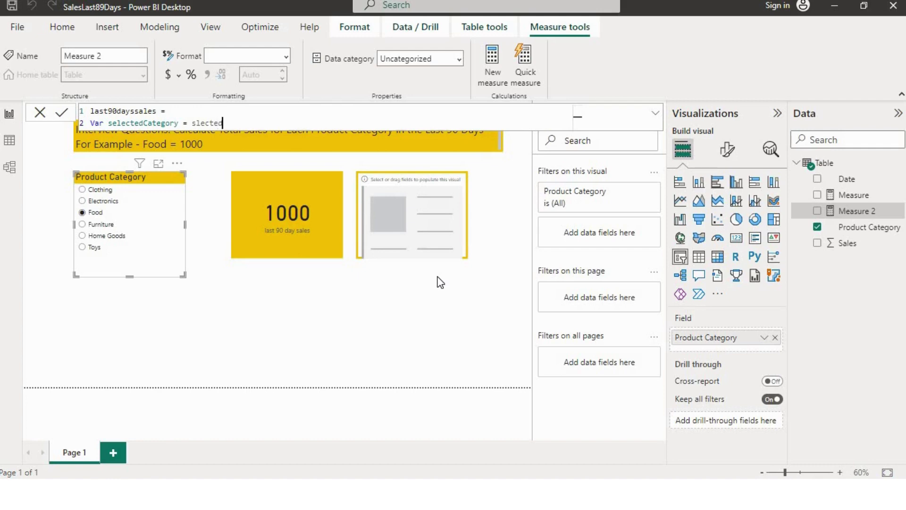
{"action": "key", "text": "BackSpace"}
{"action": "key", "text": "BackSpace"}
{"action": "key", "text": "BackSpace"}
{"action": "key", "text": "BackSpace"}
{"action": "key", "text": "BackSpace"}
{"action": "key", "text": "BackSpace"}
{"action": "key", "text": "BackSpace"}
{"action": "type", "text": "select"}
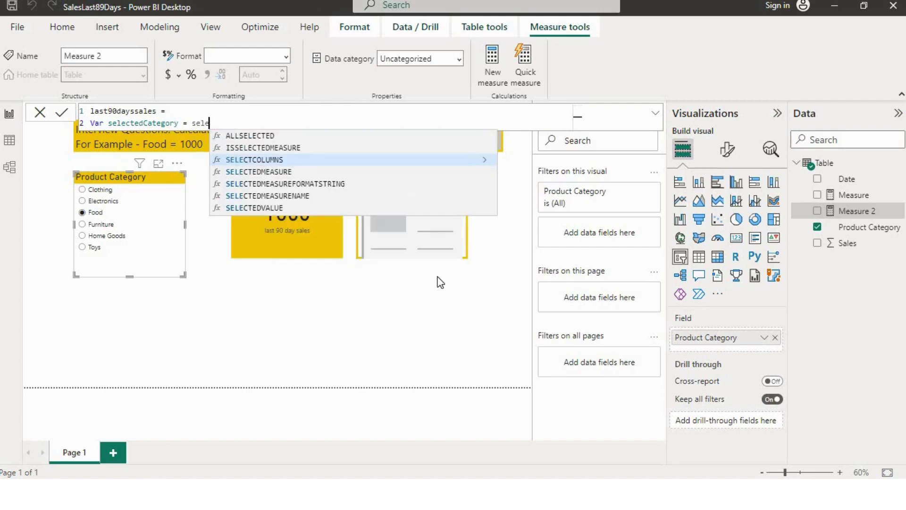
{"action": "key", "text": "Down"}
{"action": "key", "text": "Down"}
{"action": "key", "text": "Down"}
{"action": "key", "text": "Down"}
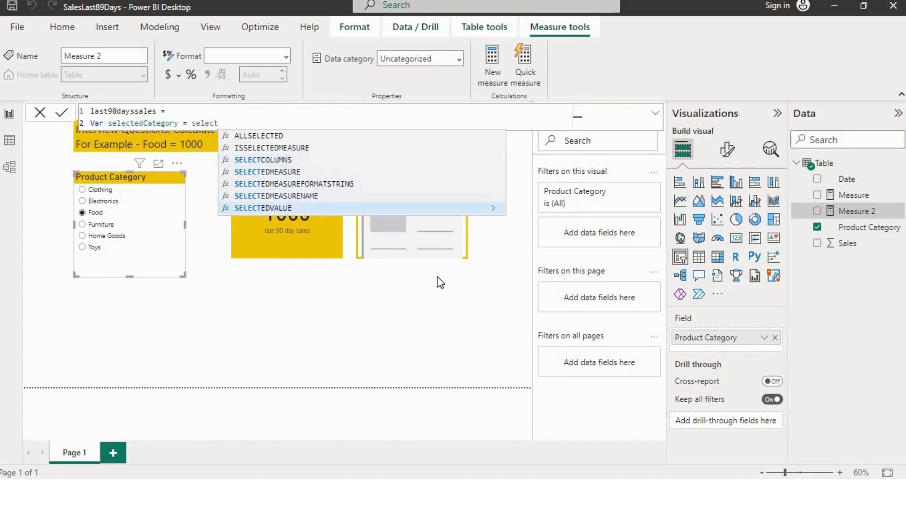
{"action": "key", "text": "Tab"}
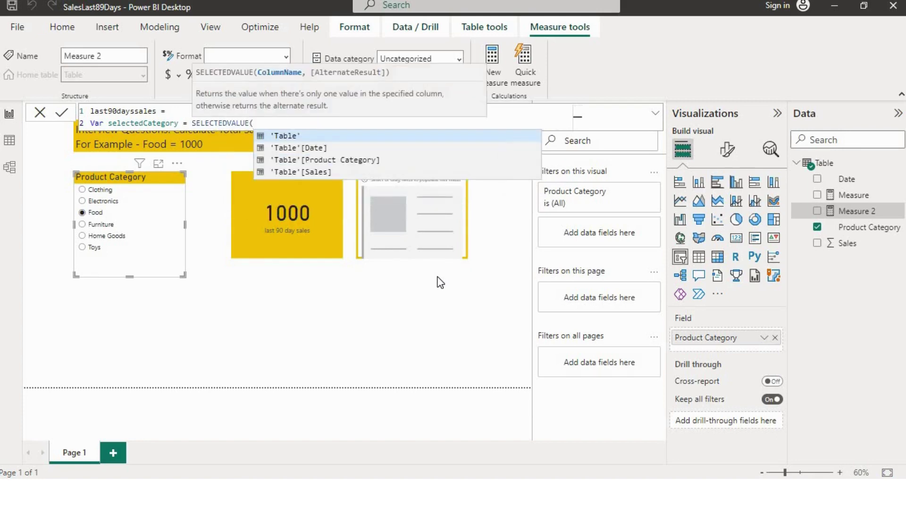
Finish SELECTEDVALUE('Table'[Product Category]) and add a 'return' line.
{"action": "type", "text": "p"}
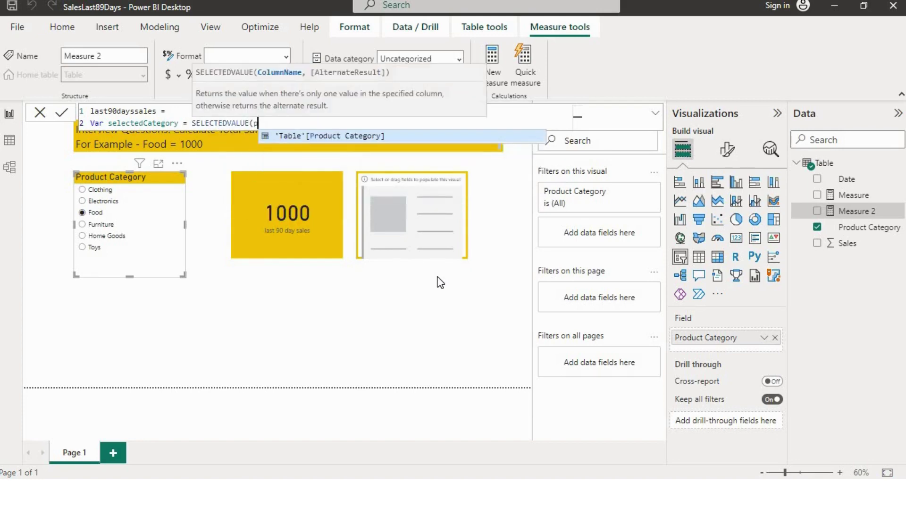
{"action": "key", "text": "Tab"}
{"action": "type", "text": ")"}
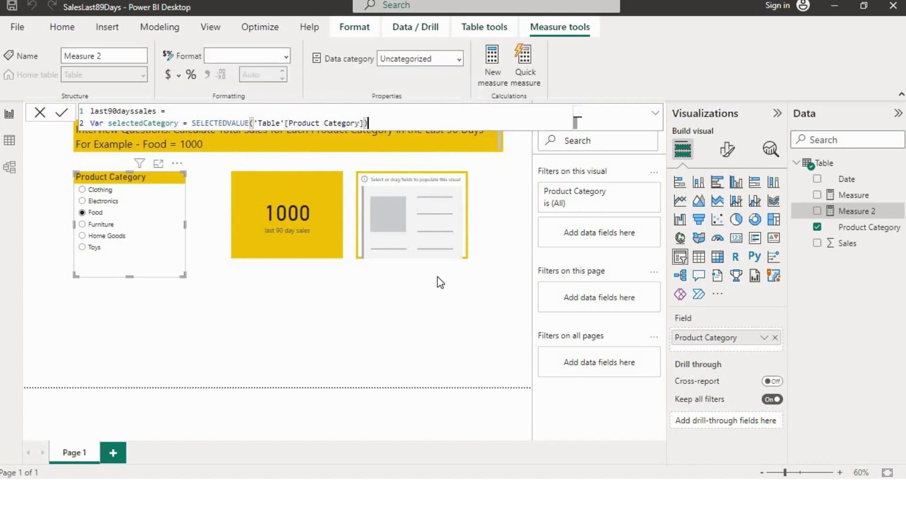
{"action": "key", "text": "shift+Return"}
{"action": "type", "text": "re"}
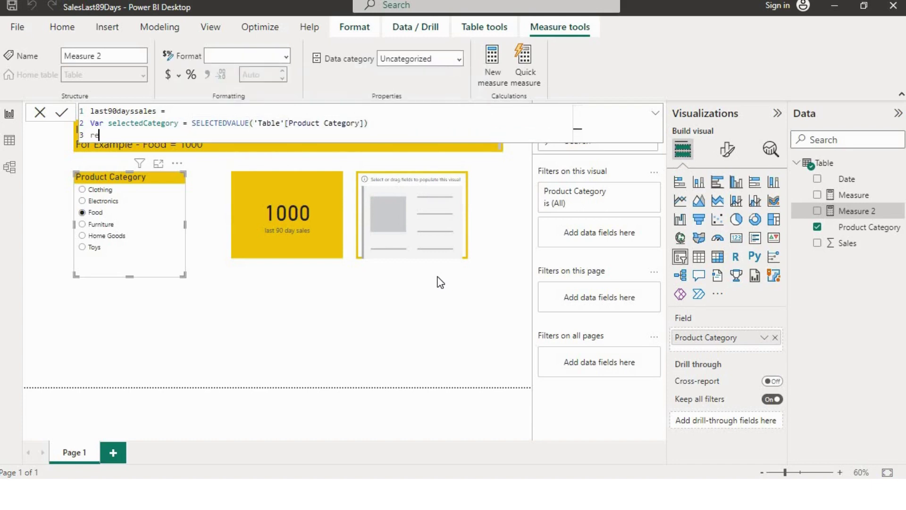
{"action": "type", "text": "turn"}
{"action": "key", "text": "shift+Return"}
Begin the returned expression with CALCULATE(SUM('Table'[Sales]),.
{"action": "type", "text": "ca"}
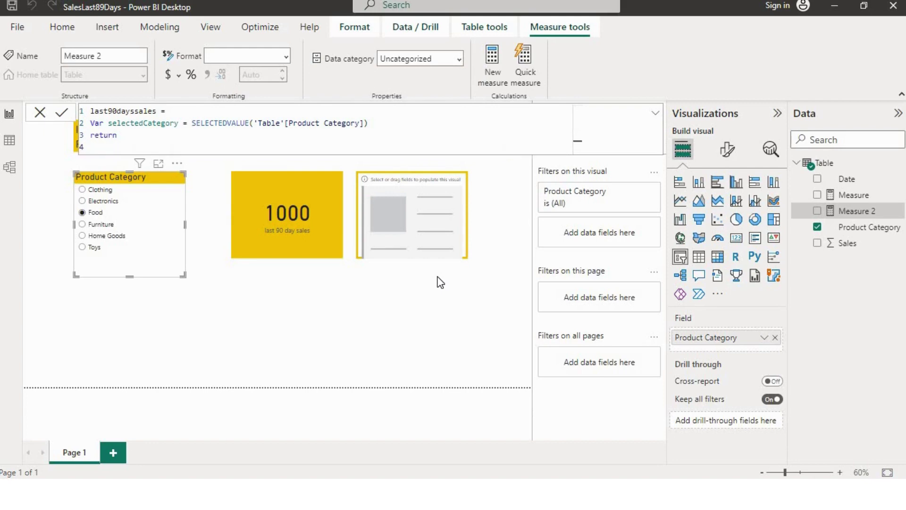
{"action": "key", "text": "Tab"}
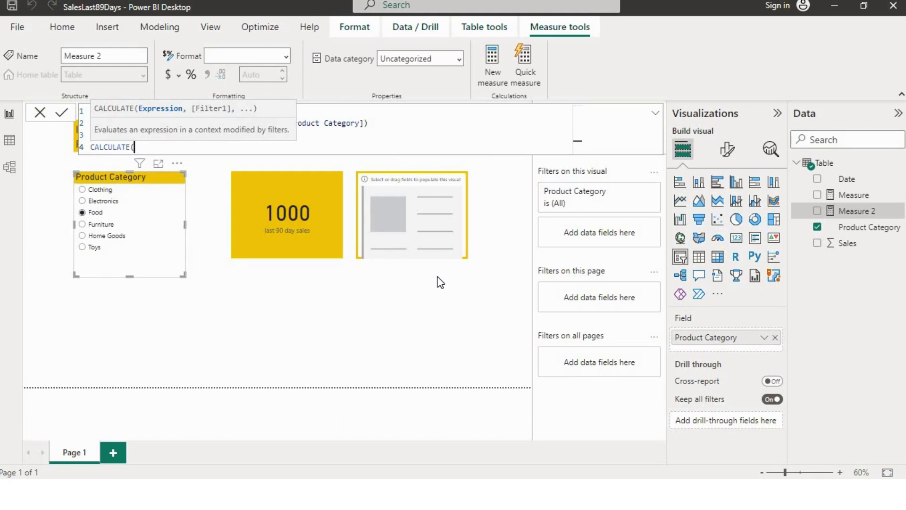
{"action": "type", "text": "sum"}
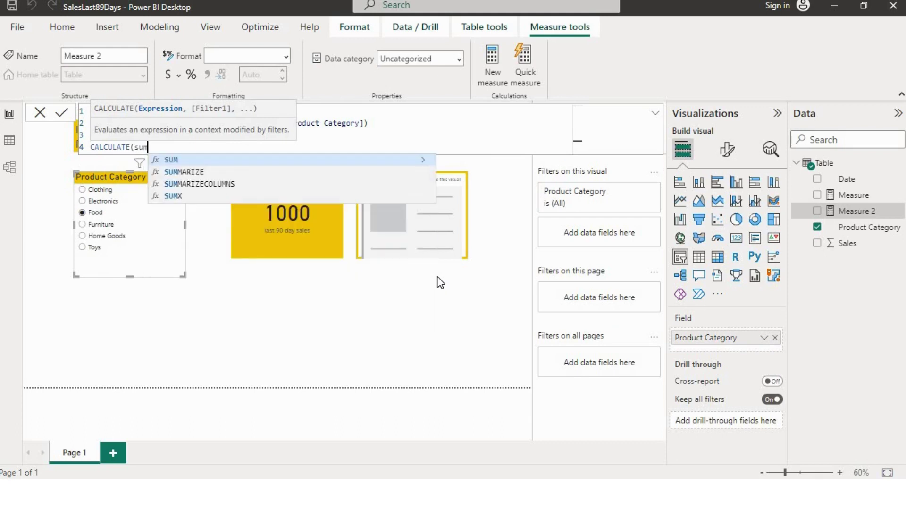
{"action": "key", "text": "Tab"}
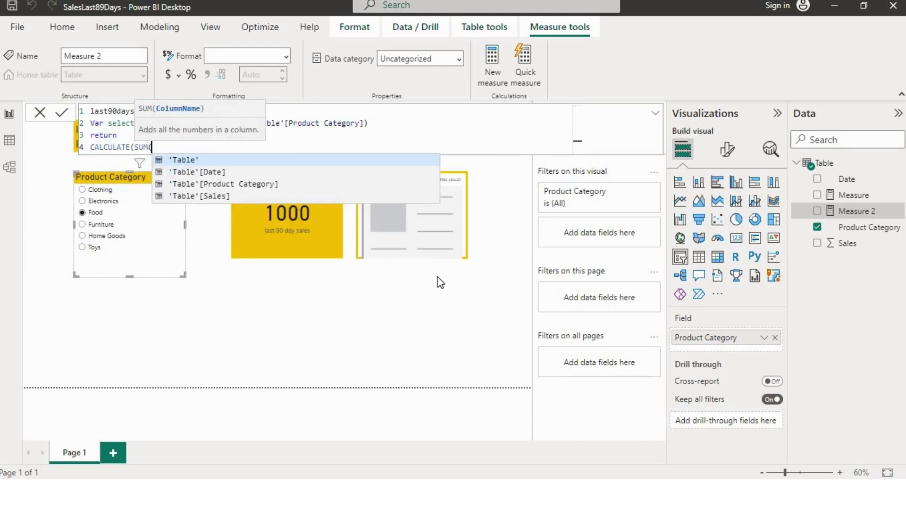
{"action": "key", "text": "Down"}
{"action": "key", "text": "Down"}
{"action": "key", "text": "Down"}
{"action": "key", "text": "Tab"}
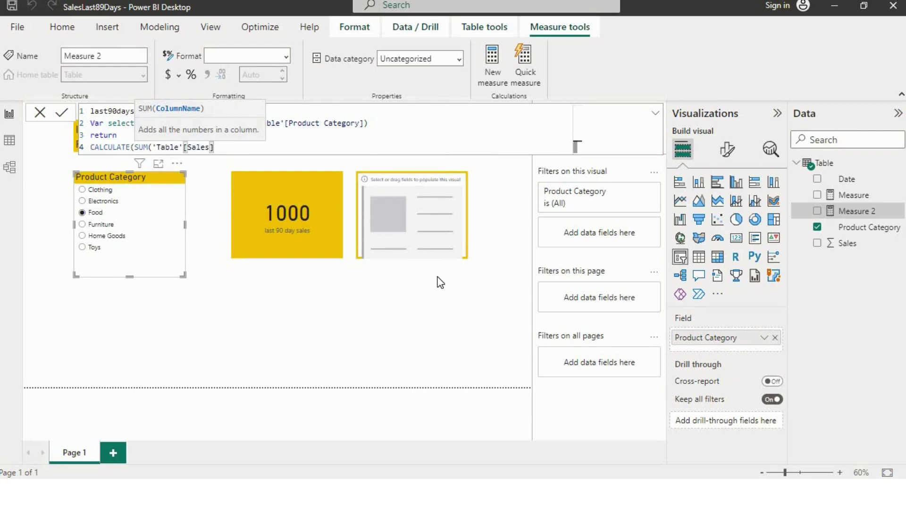
{"action": "type", "text": ")"}
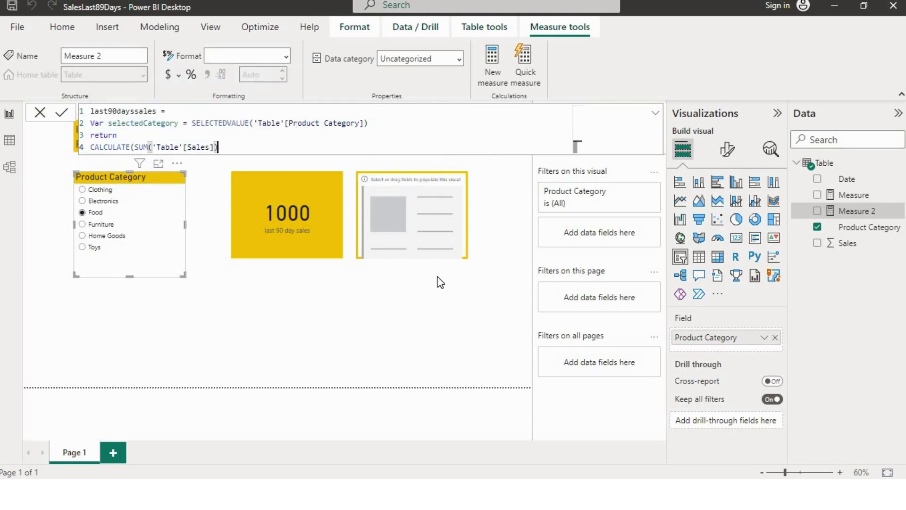
{"action": "type", "text": ","}
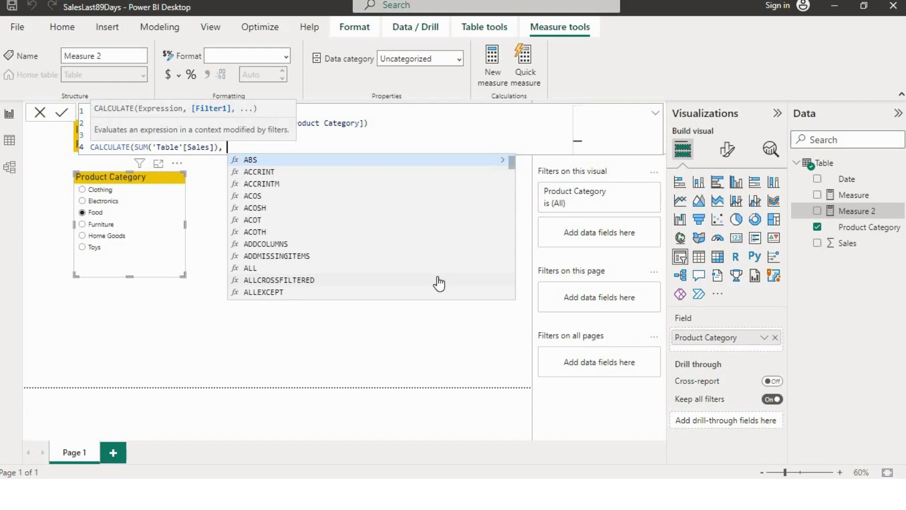
Add the filter 'Table'[Product Category] = selectedCategory to CALCULATE.
{"action": "key", "text": "Down"}
{"action": "key", "text": "Down"}
{"action": "key", "text": "Down"}
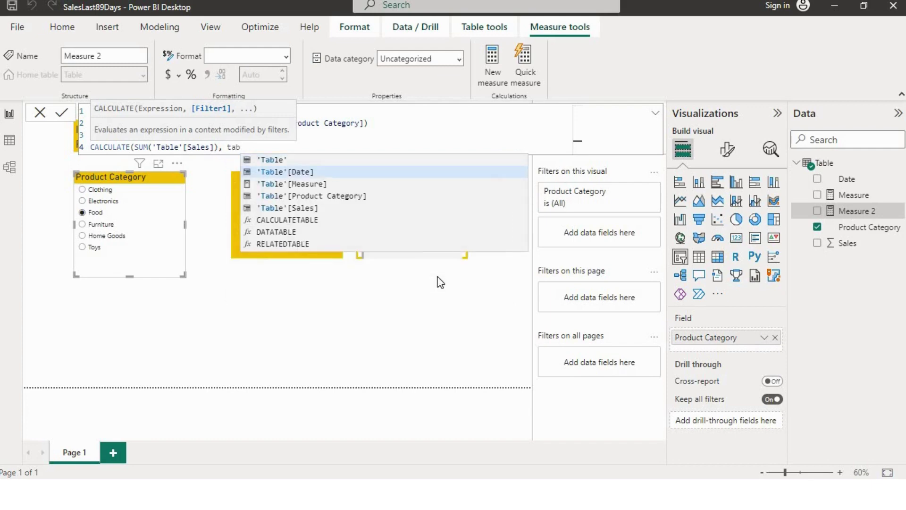
{"action": "key", "text": "Tab"}
{"action": "type", "text": "= s"}
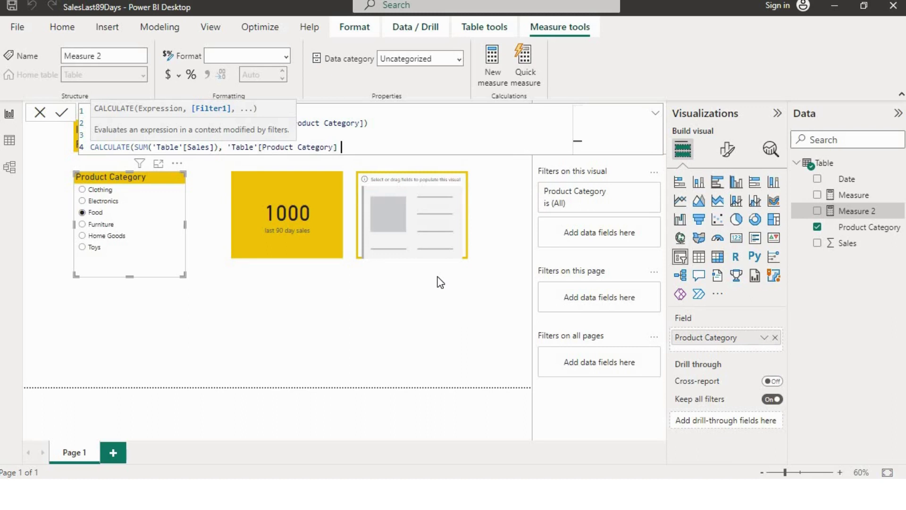
{"action": "type", "text": "ele"}
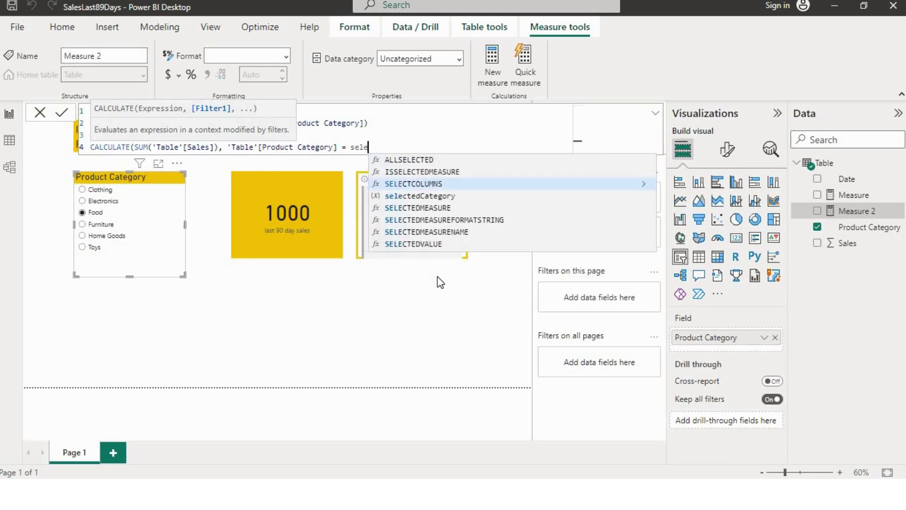
{"action": "key", "text": "Down"}
{"action": "key", "text": "Down"}
{"action": "key", "text": "Down"}
{"action": "key", "text": "Up"}
{"action": "key", "text": "Up"}
{"action": "key", "text": "Up"}
{"action": "type", "text": "cted"}
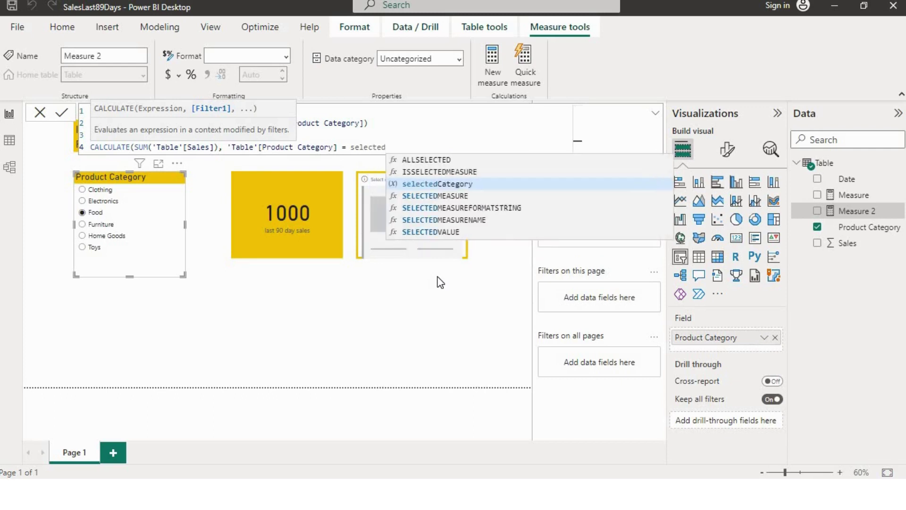
{"action": "key", "text": "Tab"}
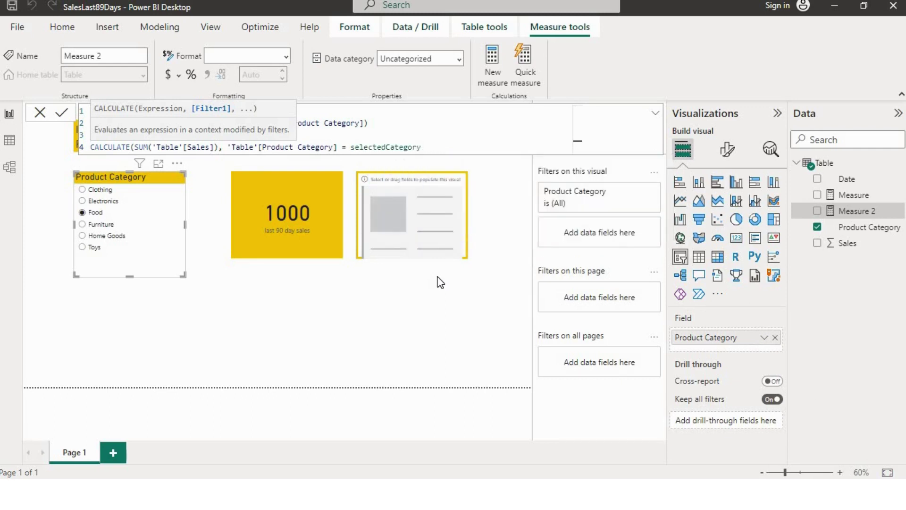
Start a fifth line with DATESBETWEEN as the second filter, removing stray ABS insertions.
{"action": "type", "text": ","}
{"action": "key", "text": "shift+Return"}
{"action": "key", "text": "Tab"}
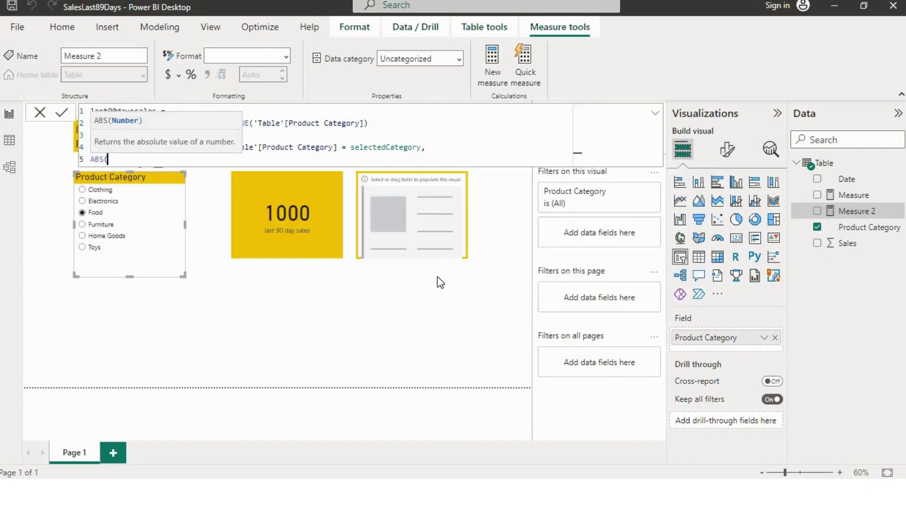
{"action": "key", "text": "BackSpace"}
{"action": "key", "text": "BackSpace"}
{"action": "key", "text": "BackSpace"}
{"action": "key", "text": "BackSpace"}
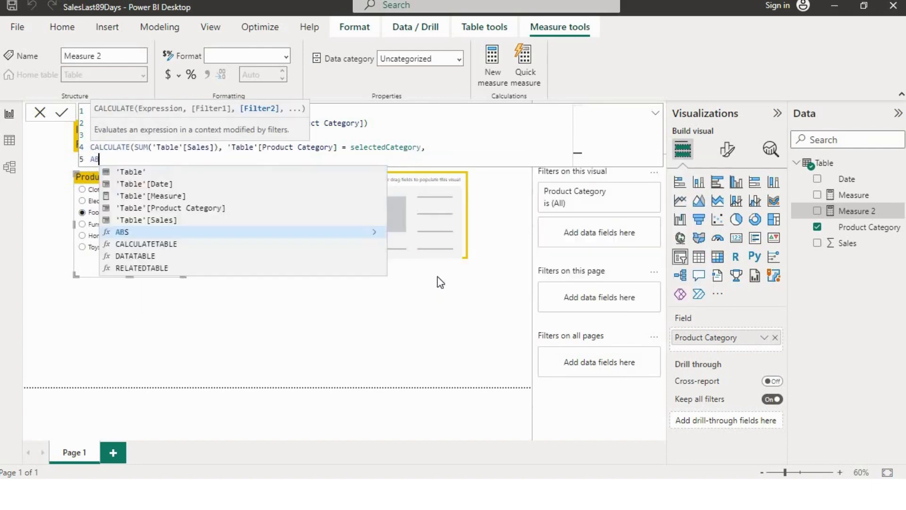
{"action": "key", "text": "Tab"}
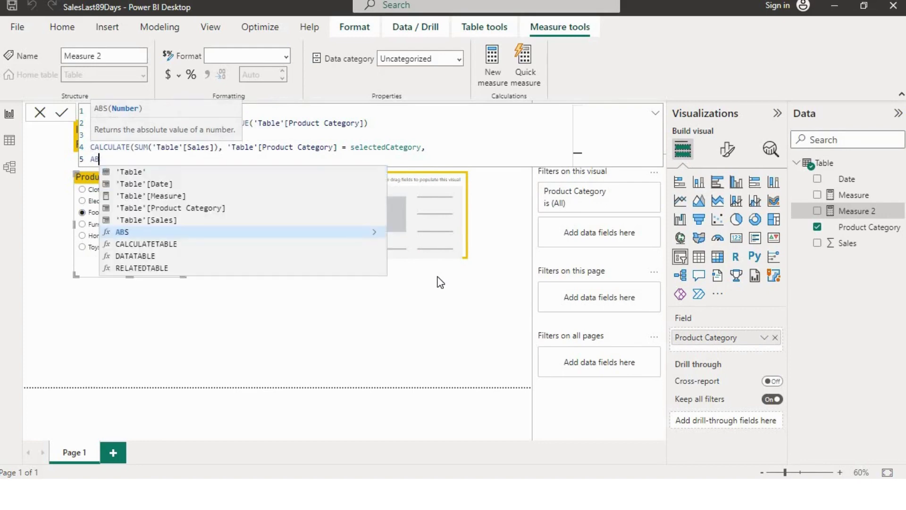
{"action": "key", "text": "BackSpace"}
{"action": "key", "text": "BackSpace"}
{"action": "key", "text": "BackSpace"}
{"action": "key", "text": "BackSpace"}
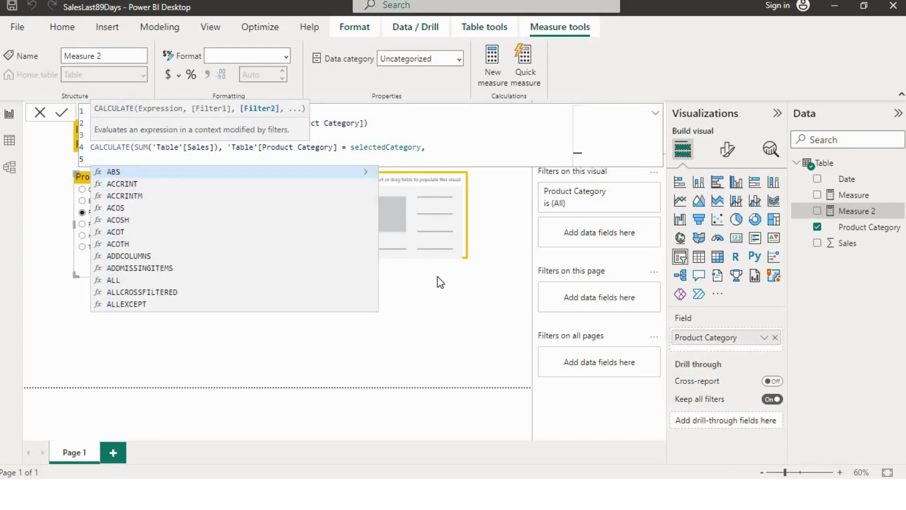
{"action": "type", "text": "date"}
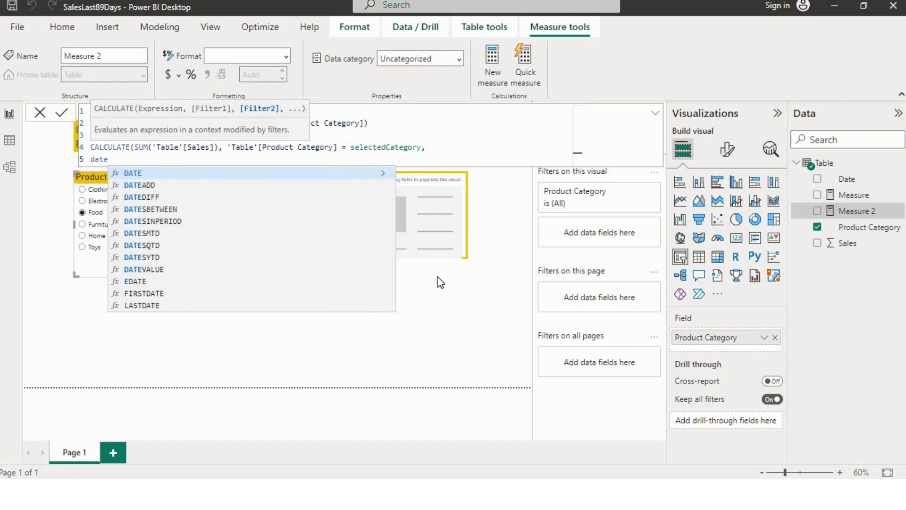
{"action": "key", "text": "Down"}
{"action": "key", "text": "Down"}
{"action": "key", "text": "Down"}
{"action": "key", "text": "Tab"}
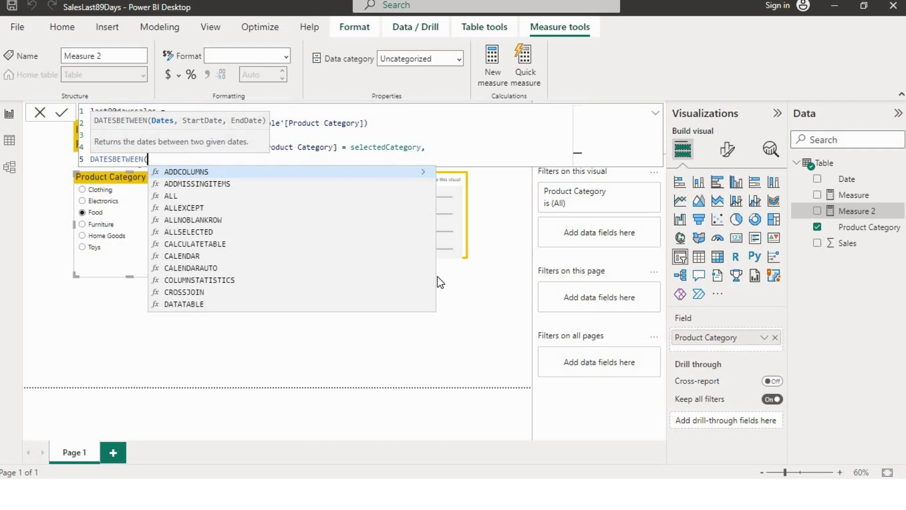
Use 'Table'[Date] as the DATESBETWEEN dates argument, deleting the mistaken DATEADD.
{"action": "type", "text": "date"}
{"action": "key", "text": "Down"}
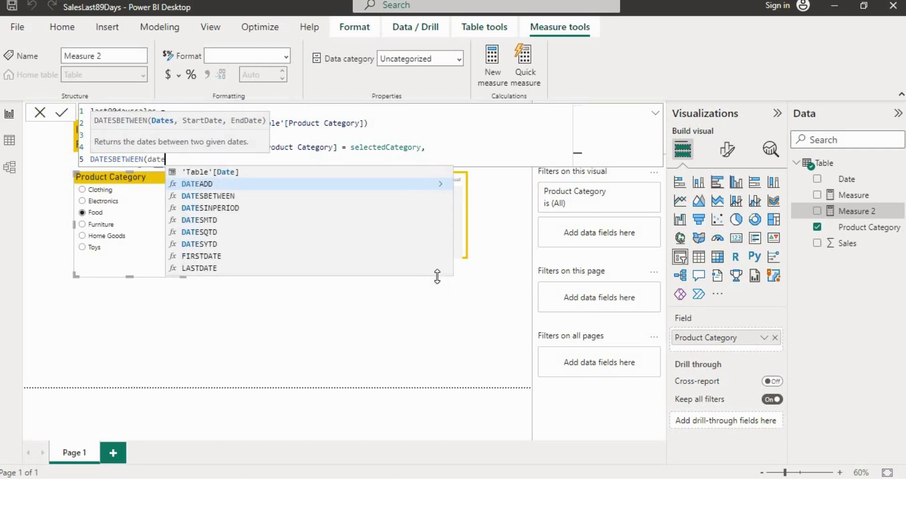
{"action": "key", "text": "Tab"}
{"action": "key", "text": "BackSpace"}
{"action": "key", "text": "BackSpace"}
{"action": "key", "text": "BackSpace"}
{"action": "key", "text": "BackSpace"}
{"action": "key", "text": "BackSpace"}
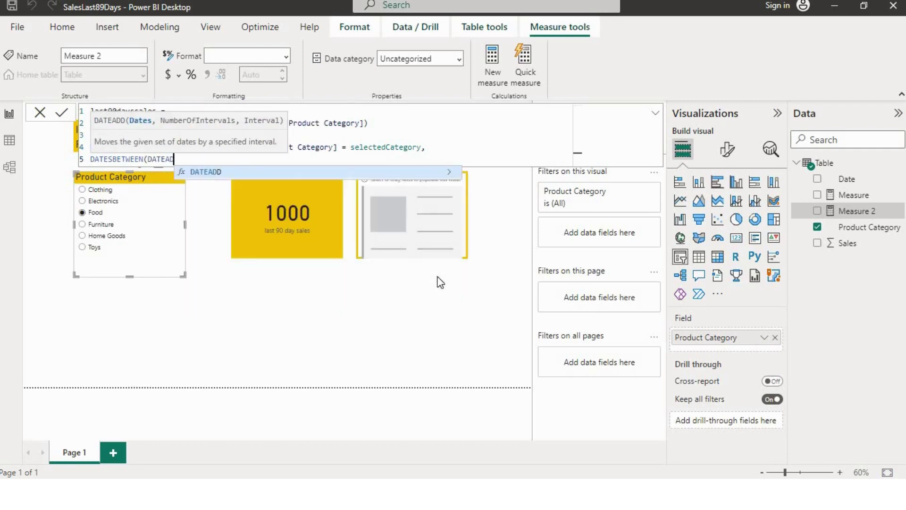
{"action": "key", "text": "Up"}
{"action": "key", "text": "Up"}
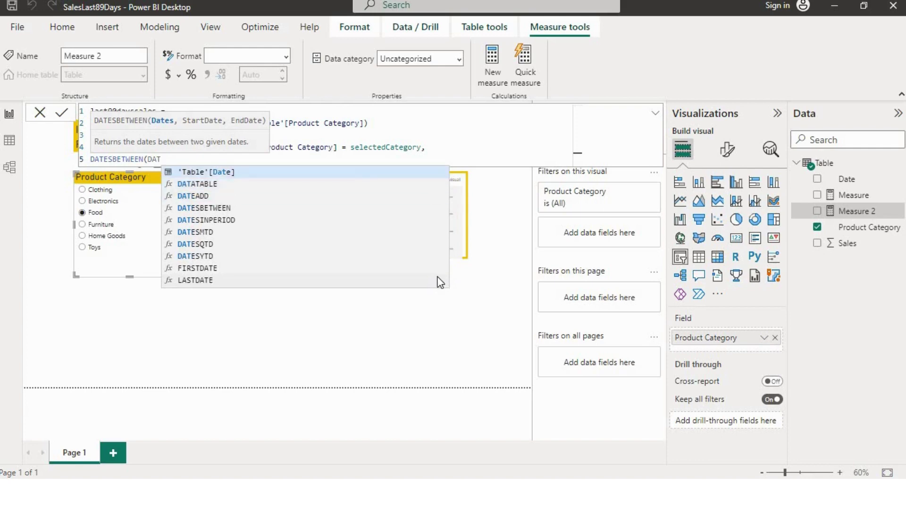
{"action": "key", "text": "Tab"}
{"action": "type", "text": ","}
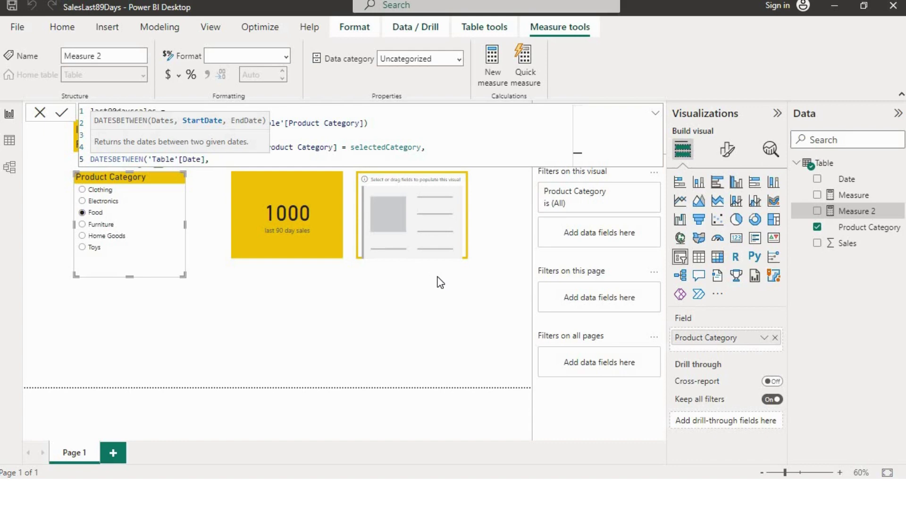
Set the date range TODAY()-90 to TODAY() and close the formula's brackets.
{"action": "type", "text": "to"}
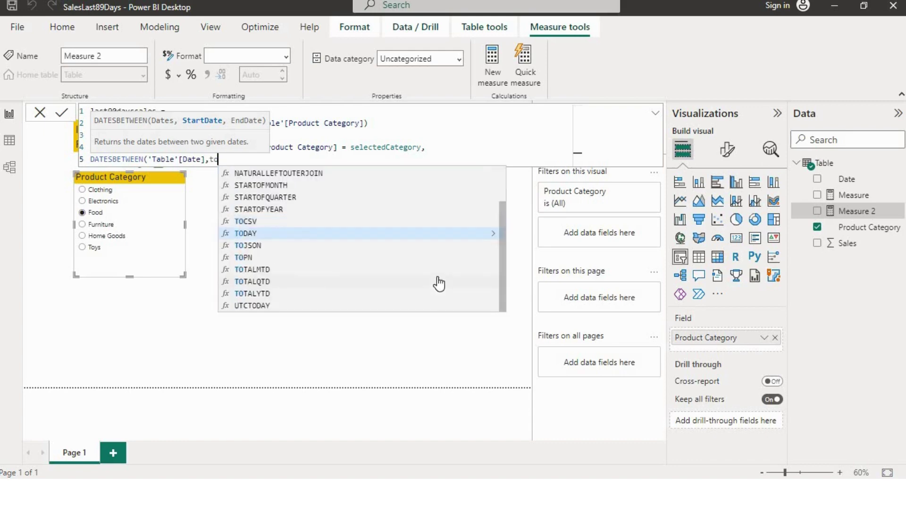
{"action": "key", "text": "Tab"}
{"action": "type", "text": "()-"}
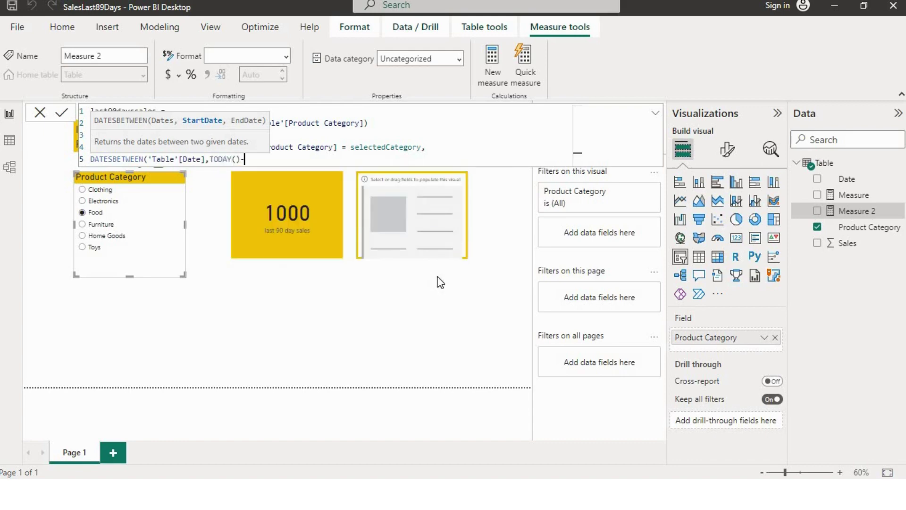
{"action": "type", "text": "90"}
{"action": "type", "text": ", toda"}
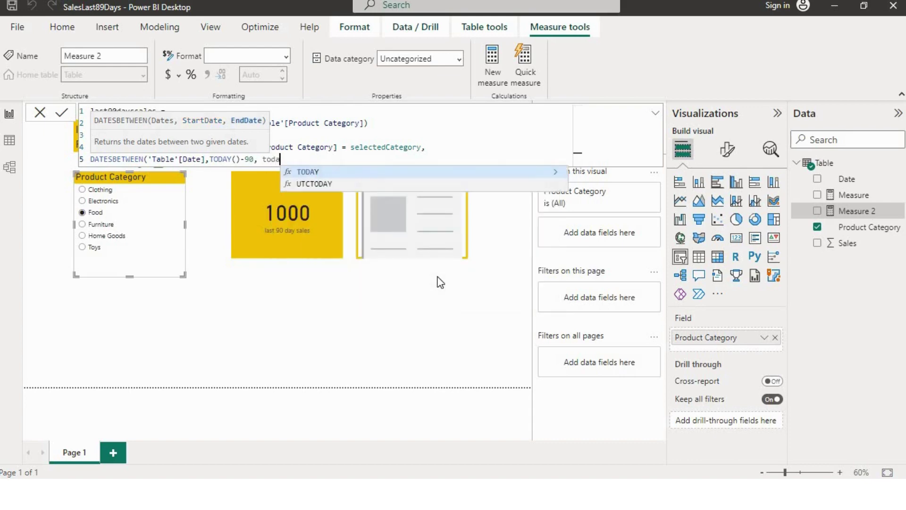
{"action": "key", "text": "Tab"}
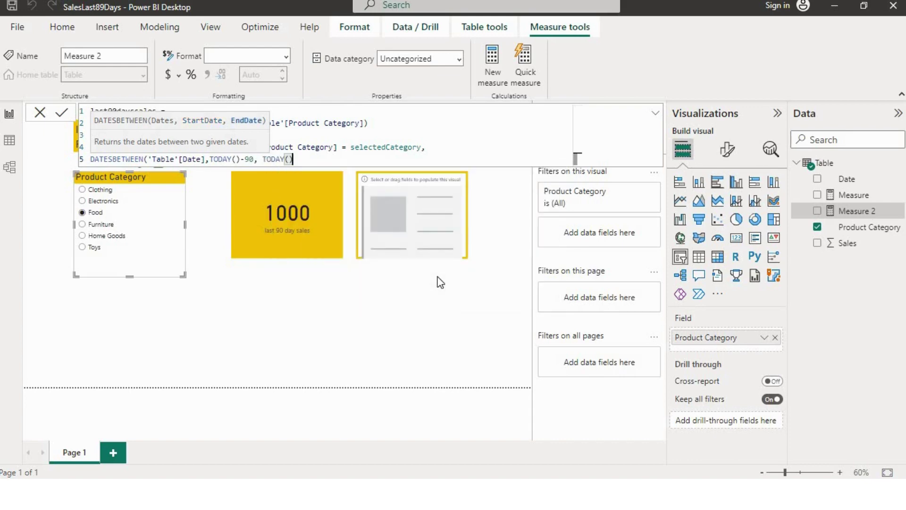
{"action": "type", "text": ")"}
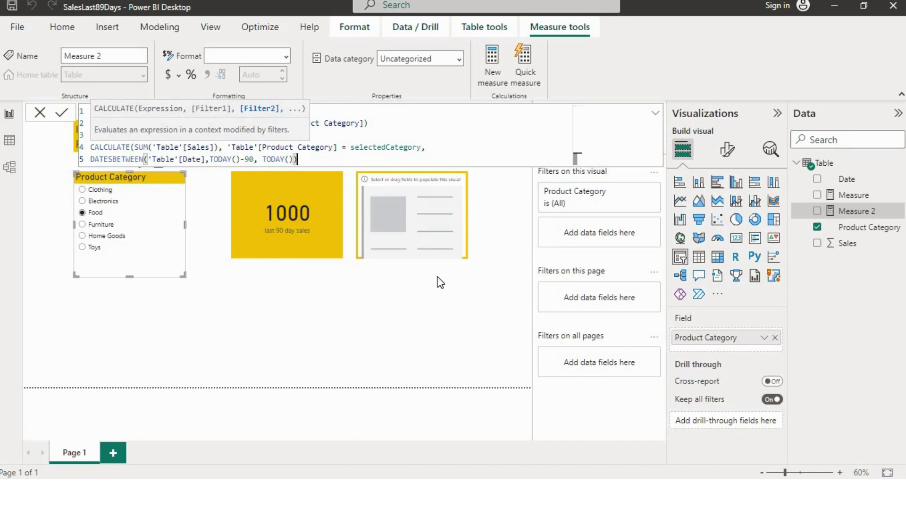
{"action": "type", "text": ")"}
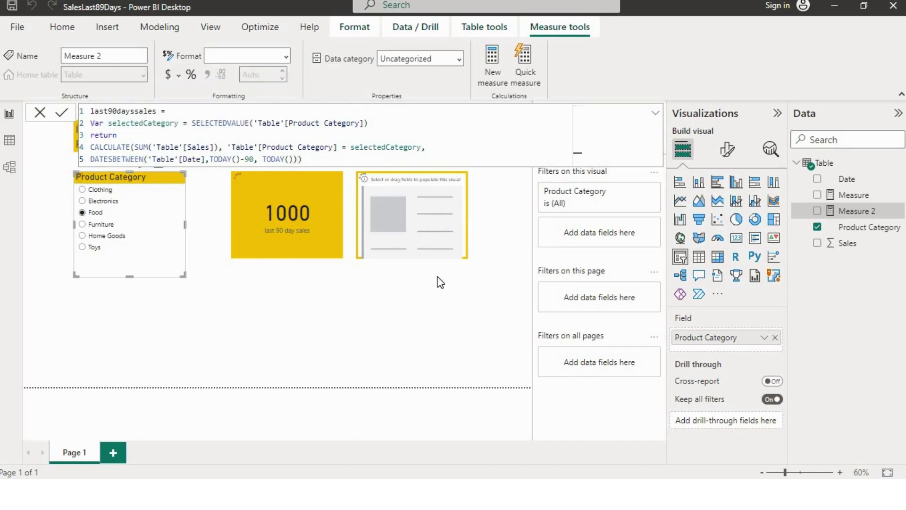
Show last90dayssales in the second card and compare across Furniture, Food, Electronics, Clothing, Toys.
{"action": "left_click", "coordinate": [39, 112]}
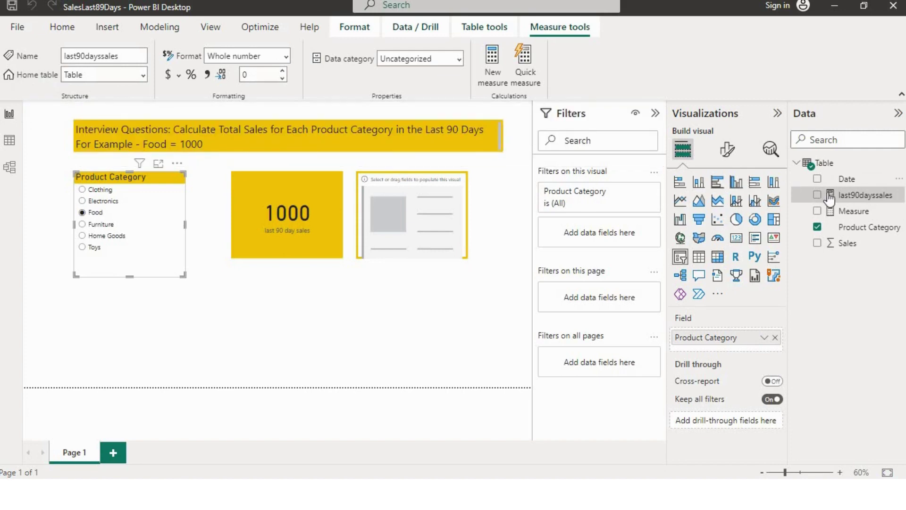
{"action": "left_click_drag", "start_coordinate": [855, 201], "coordinate": [459, 233]}
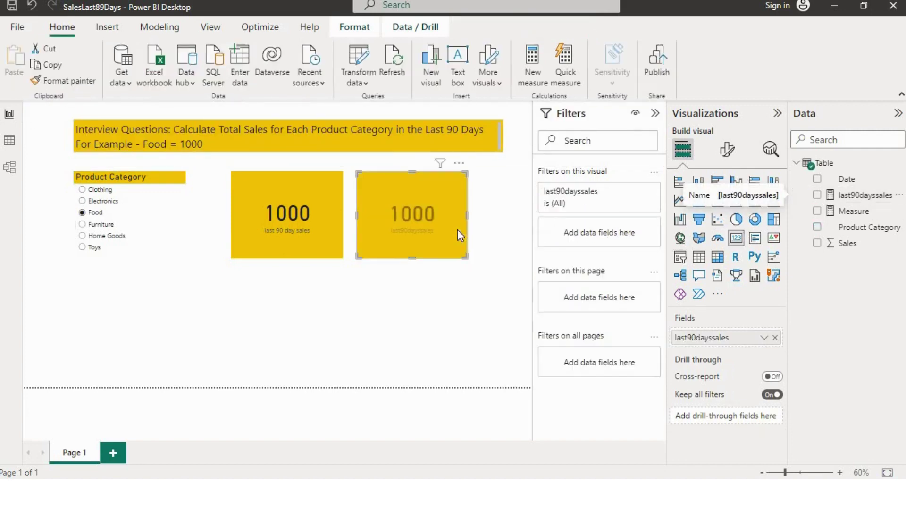
{"action": "left_click", "coordinate": [83, 224]}
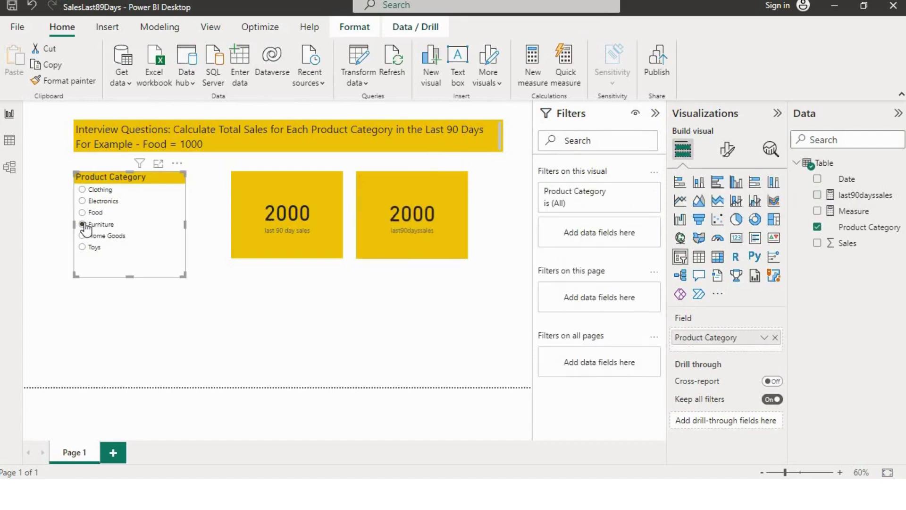
{"action": "left_click", "coordinate": [84, 214]}
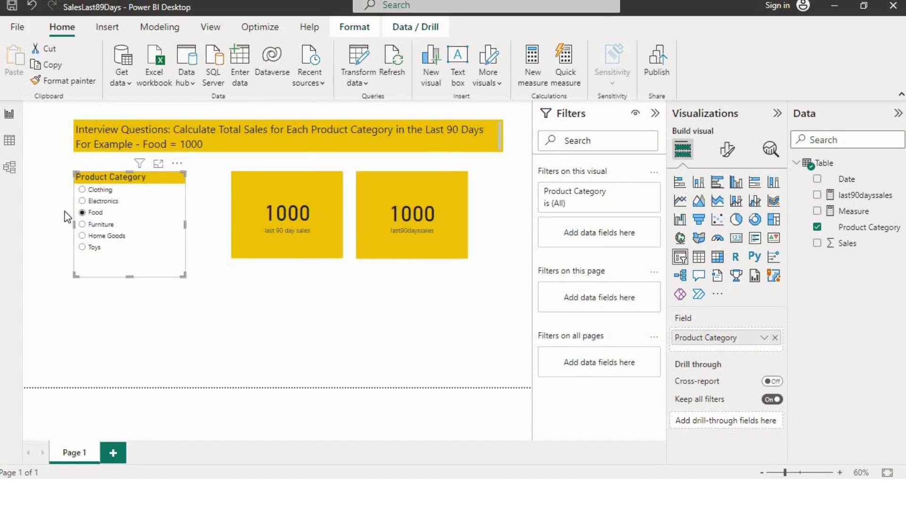
{"action": "left_click", "coordinate": [98, 201]}
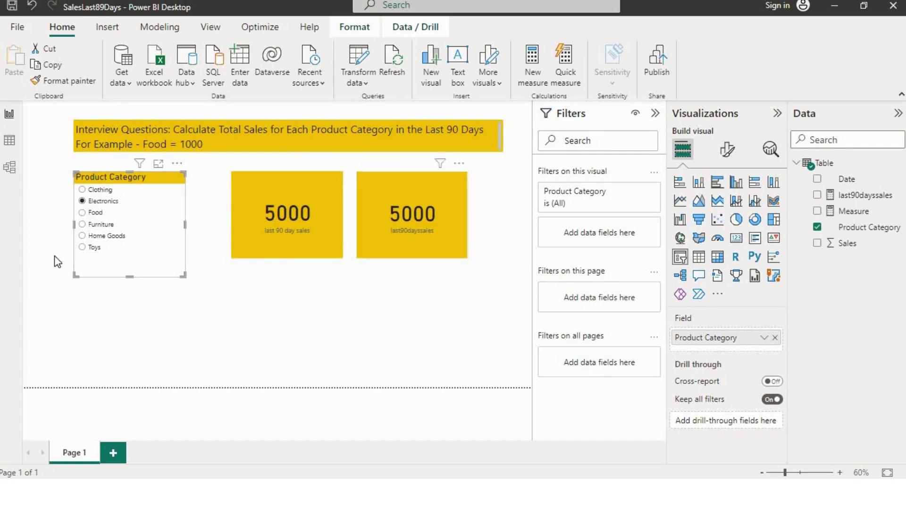
{"action": "left_click", "coordinate": [94, 194]}
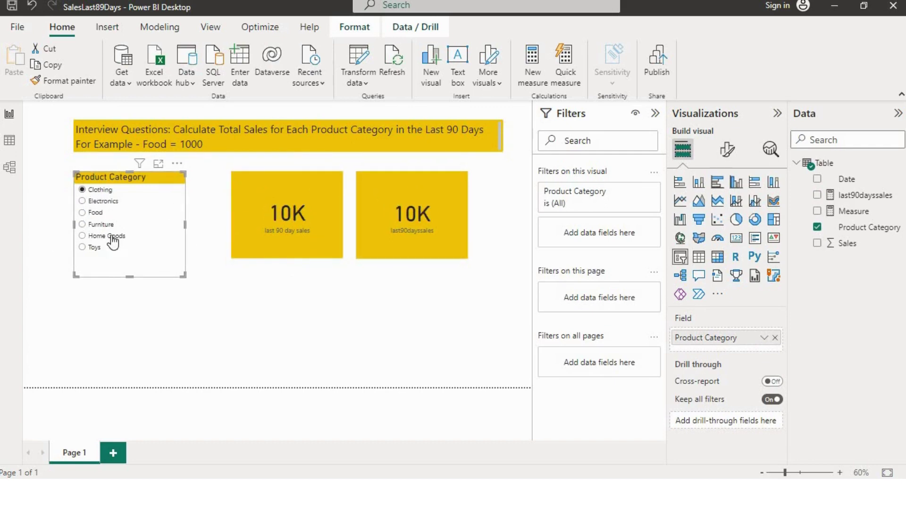
{"action": "left_click", "coordinate": [94, 248]}
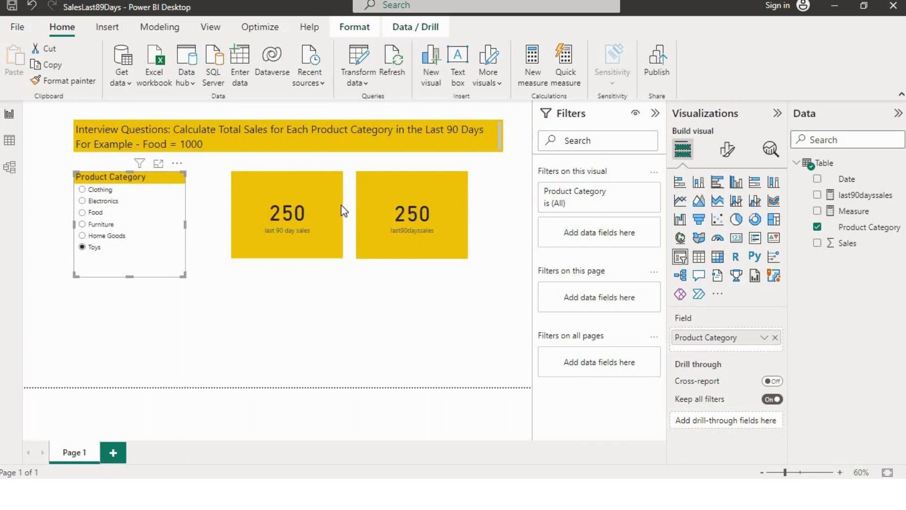